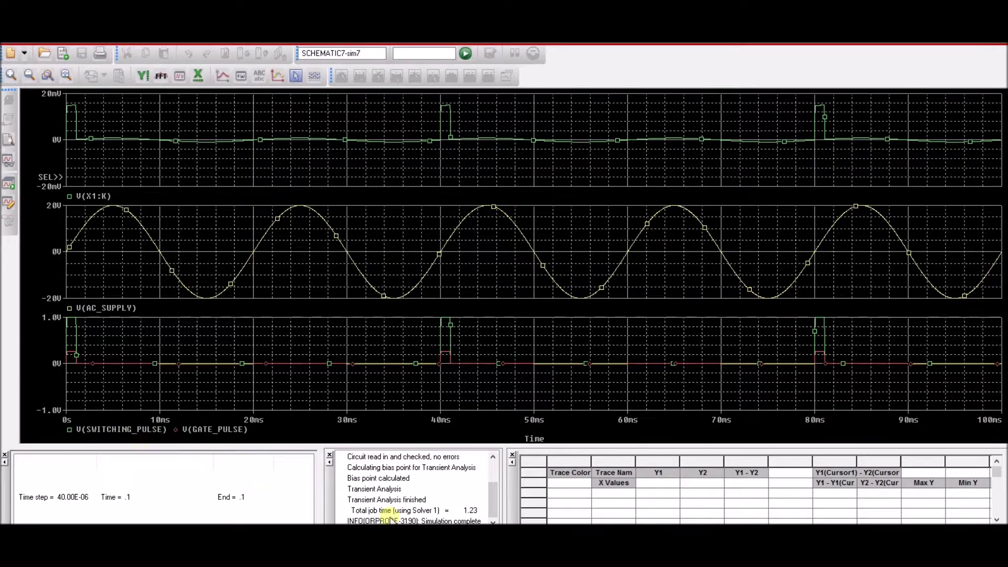
Compare the V(X1:K), AC_SUPPLY, switching pulse and gate pulse waveforms with the SCR circuit in the schematic.
{"action": "mouse_move", "coordinate": [479, 541]}
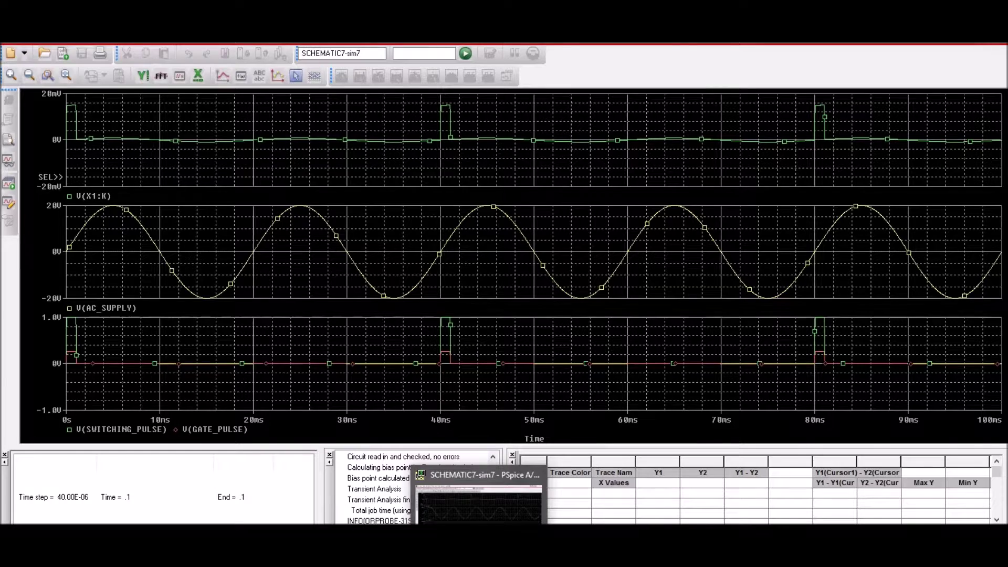
{"action": "key", "text": "alt+Tab"}
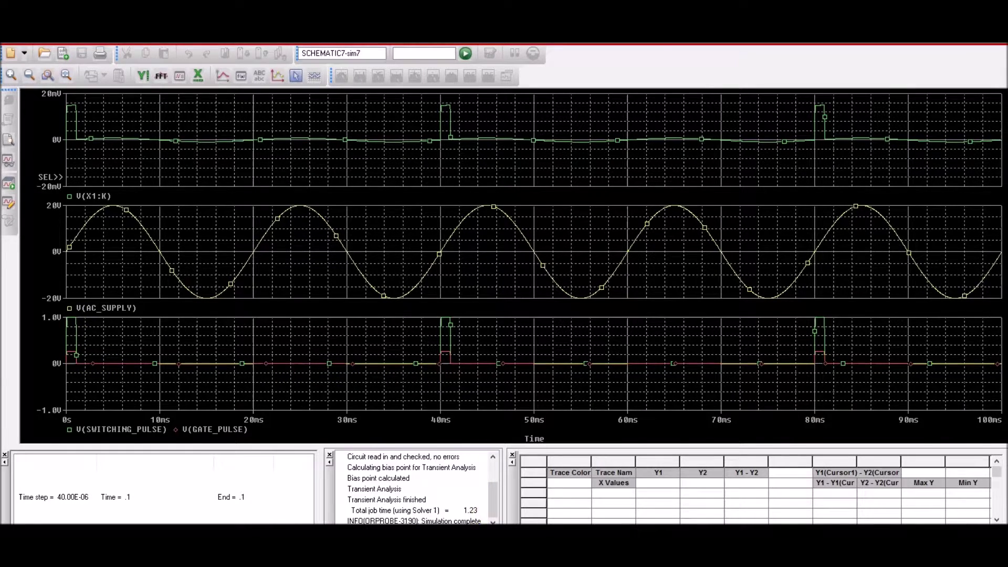
{"action": "key", "text": "alt+Tab"}
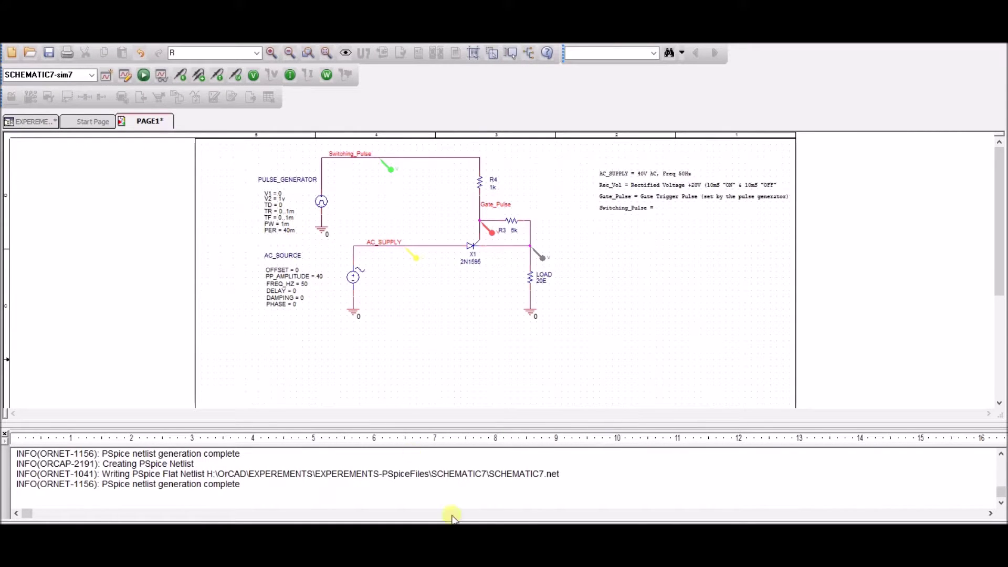
{"action": "key", "text": "alt+Tab"}
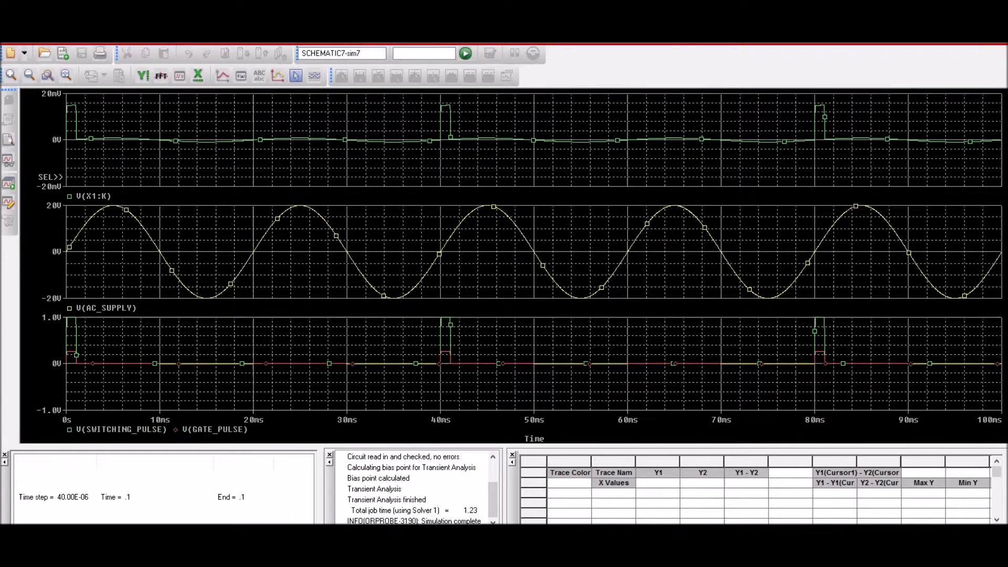
{"action": "key", "text": "alt+Tab"}
{"action": "key", "text": "alt+Tab"}
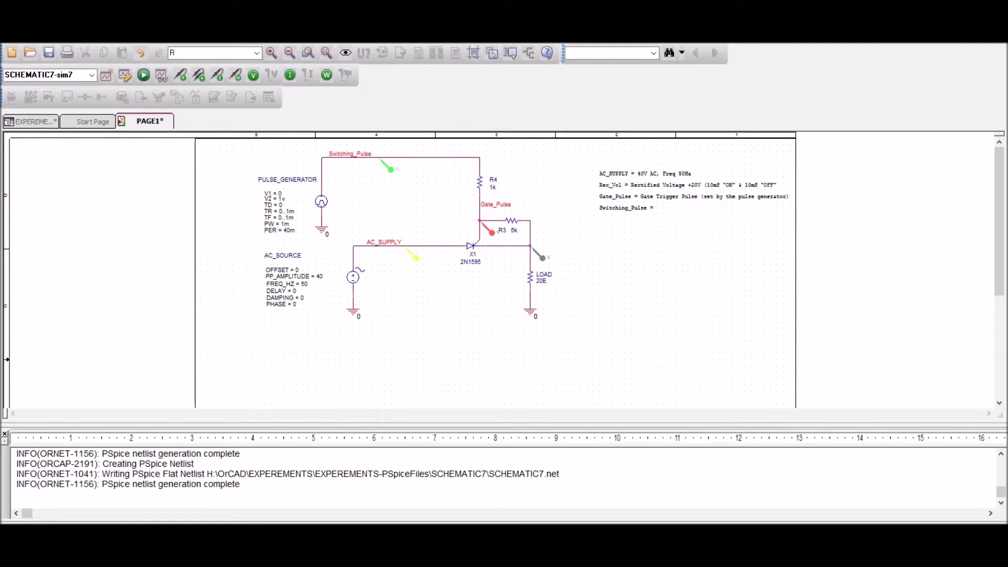
{"action": "key", "text": "alt+Tab"}
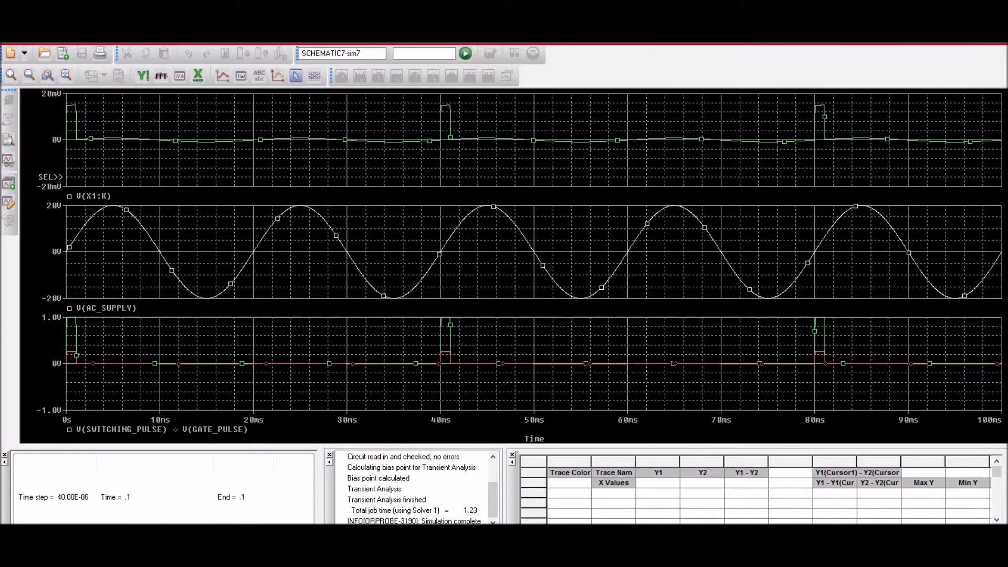
{"action": "key", "text": "alt+Tab"}
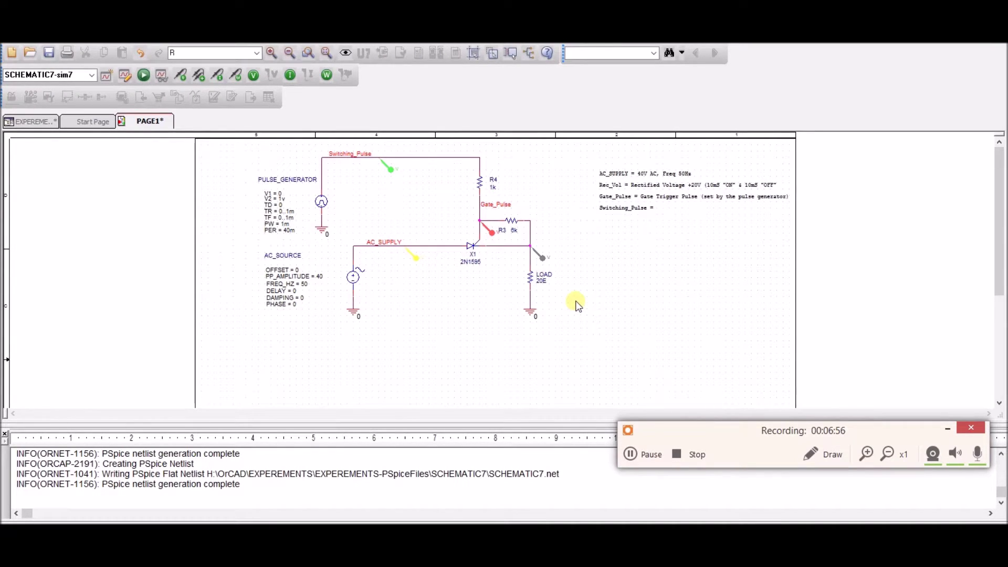
{"action": "left_click", "coordinate": [644, 454]}
{"action": "left_click", "coordinate": [631, 456]}
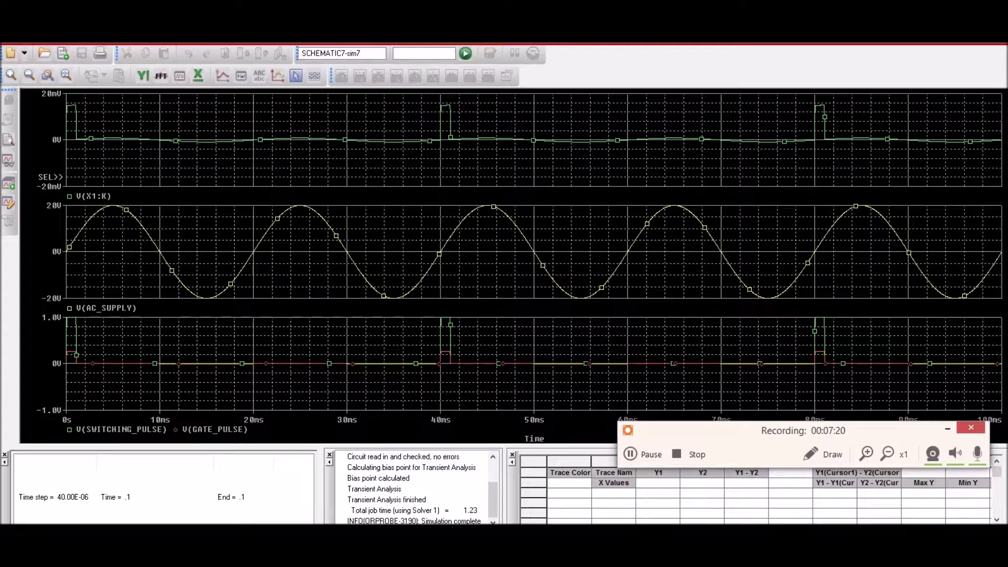
Set the pulse generator's V2 to 10v in the OrCAD Capture schematic and rerun the PSpice simulation.
{"action": "mouse_move", "coordinate": [481, 546]}
{"action": "mouse_move", "coordinate": [479, 525]}
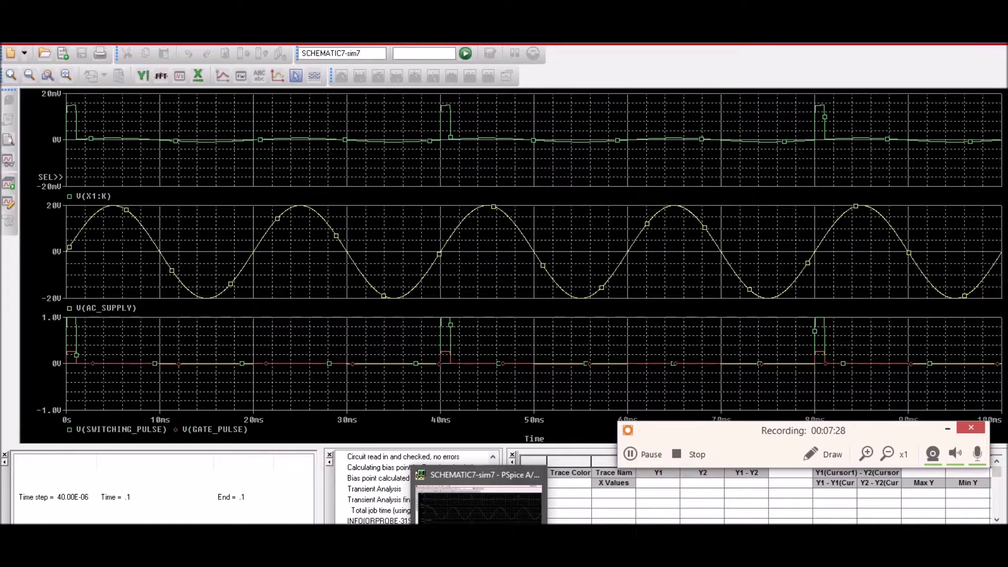
{"action": "left_click", "coordinate": [444, 528]}
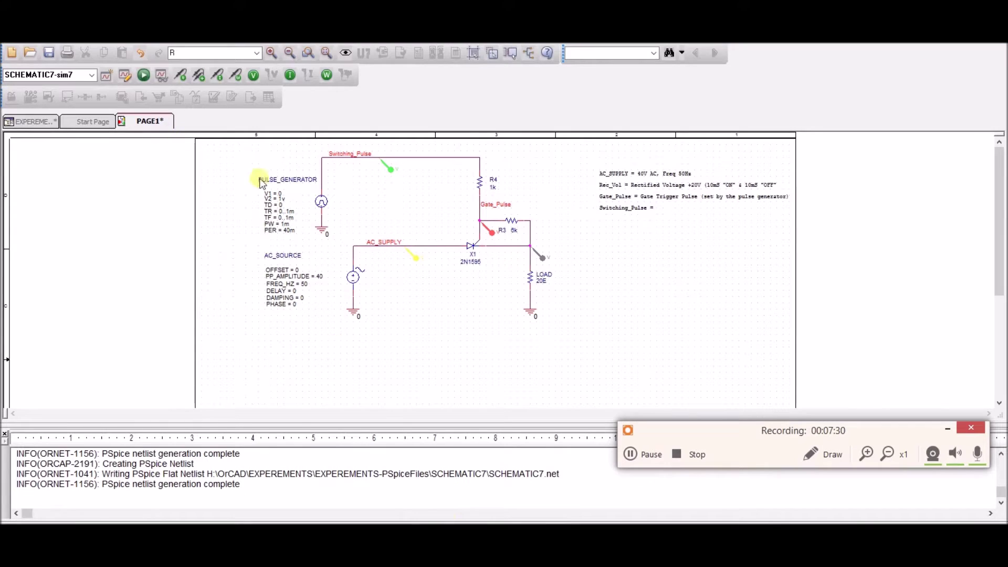
{"action": "double_click", "coordinate": [277, 204]}
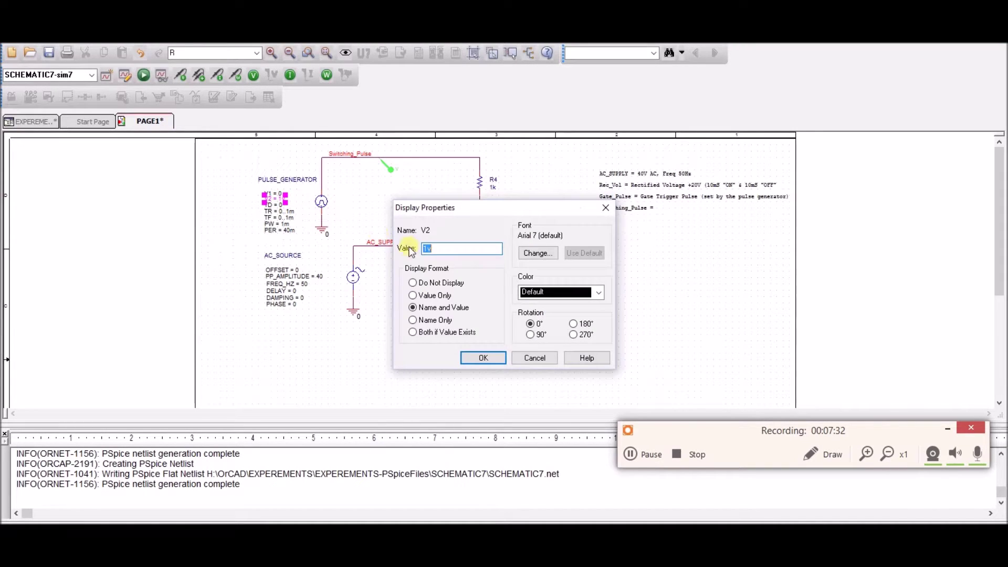
{"action": "left_click", "coordinate": [428, 250]}
{"action": "type", "text": "0"}
{"action": "left_click", "coordinate": [484, 358]}
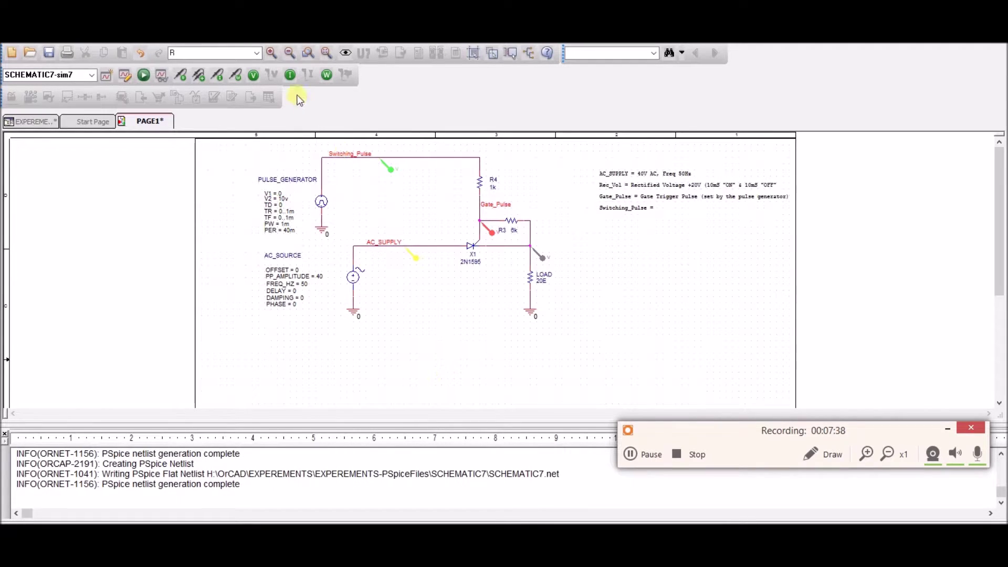
{"action": "left_click", "coordinate": [143, 75]}
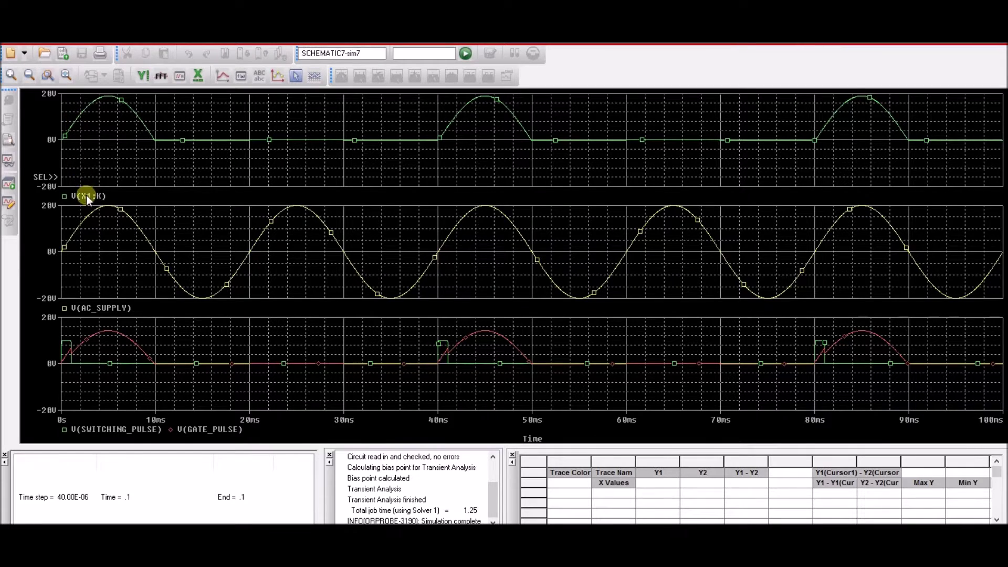
Check the new load voltage and gate pulse waveforms against the voltage probe positions in the schematic.
{"action": "key", "text": "alt+Tab"}
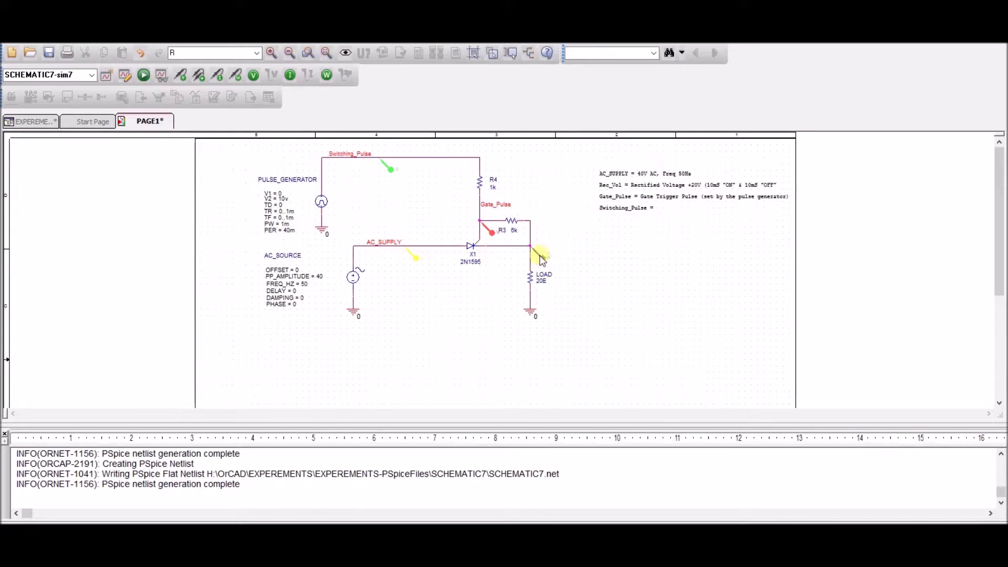
{"action": "key", "text": "alt+Tab"}
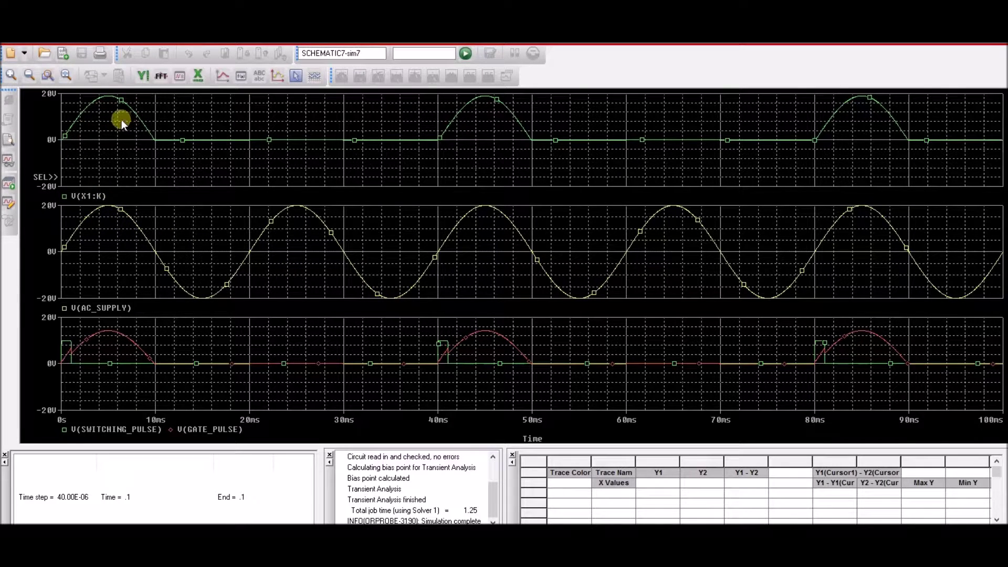
{"action": "left_click", "coordinate": [478, 555]}
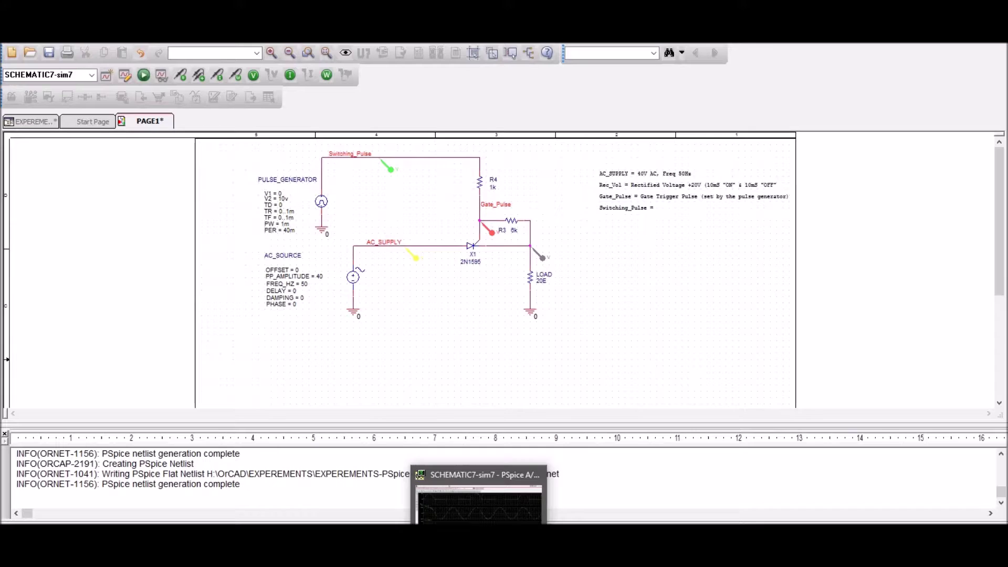
{"action": "type", "text": "R"}
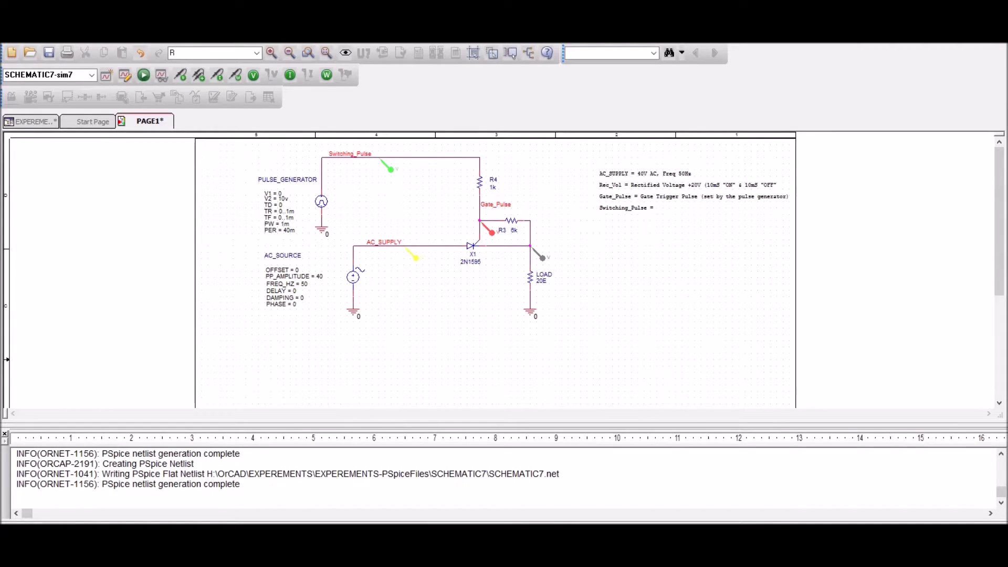
{"action": "key", "text": "alt+Tab"}
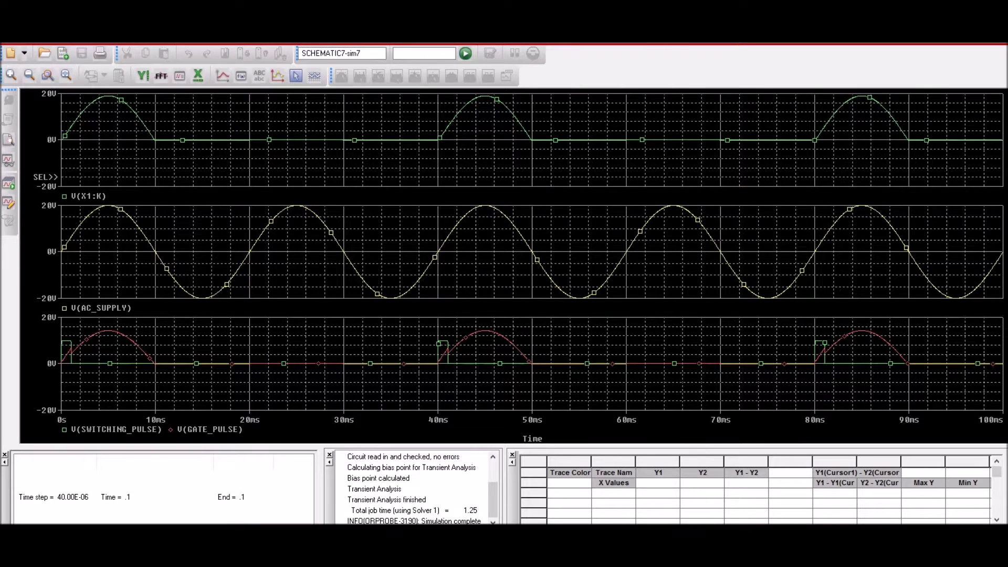
Return to the OrCAD Capture schematic and place a current marker on the LOAD resistor's upper pin.
{"action": "key", "text": "alt+Tab"}
{"action": "left_click", "coordinate": [546, 556]}
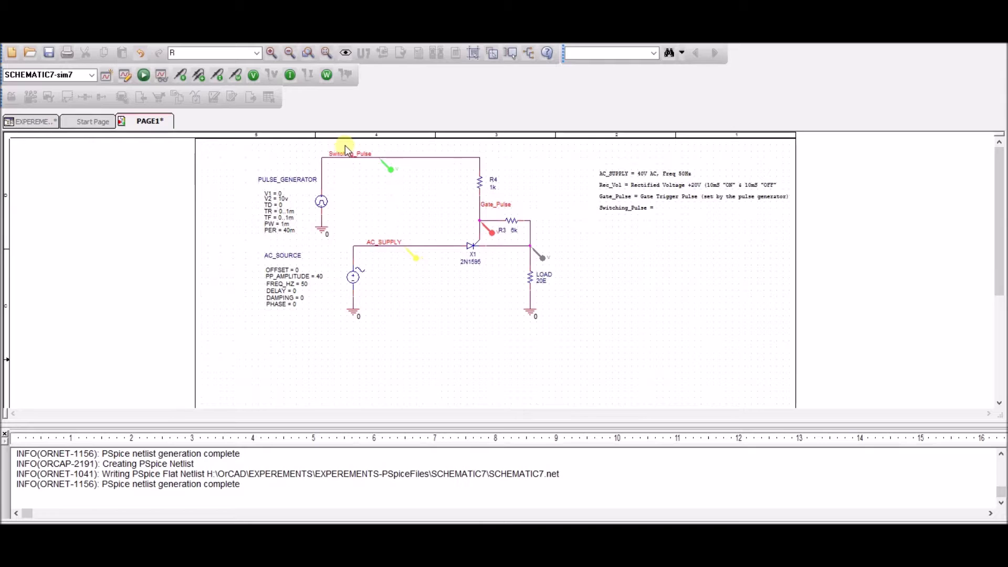
{"action": "left_click", "coordinate": [218, 75]}
{"action": "left_click", "coordinate": [532, 271]}
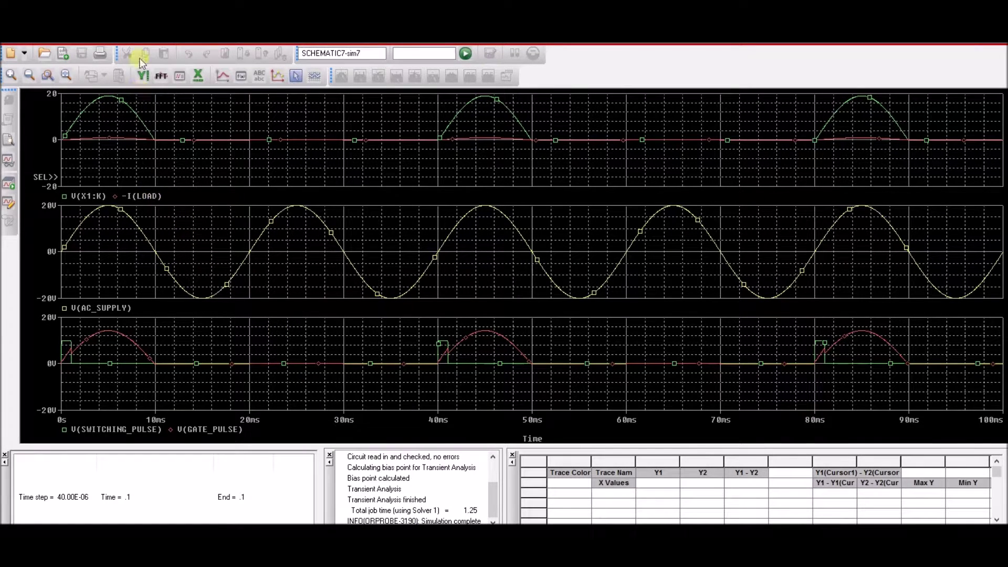
Add an empty plot to the PSpice waveform window and delete the -I(LOAD) trace from the V(X1:K) plot.
{"action": "left_click", "coordinate": [161, 37]}
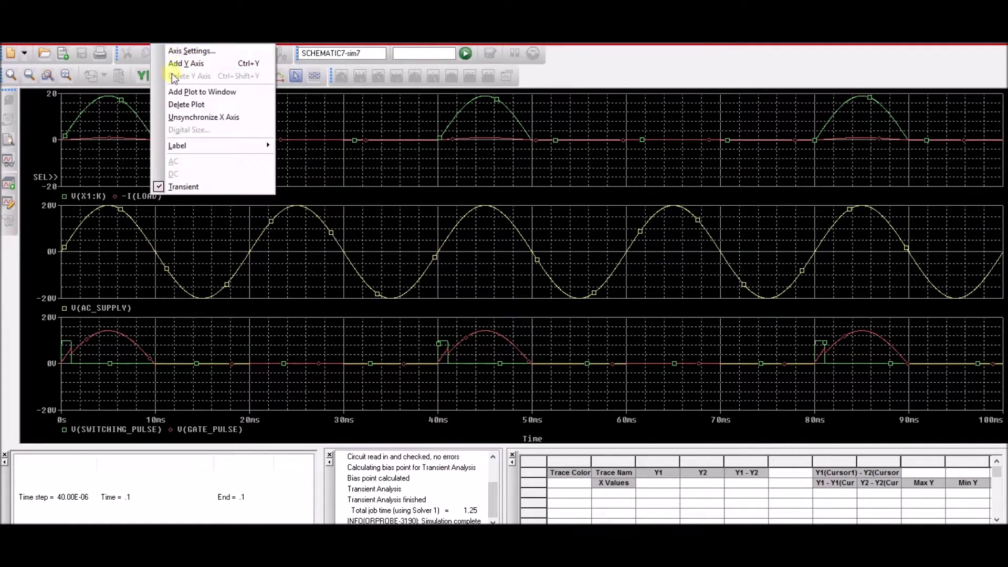
{"action": "left_click", "coordinate": [178, 92]}
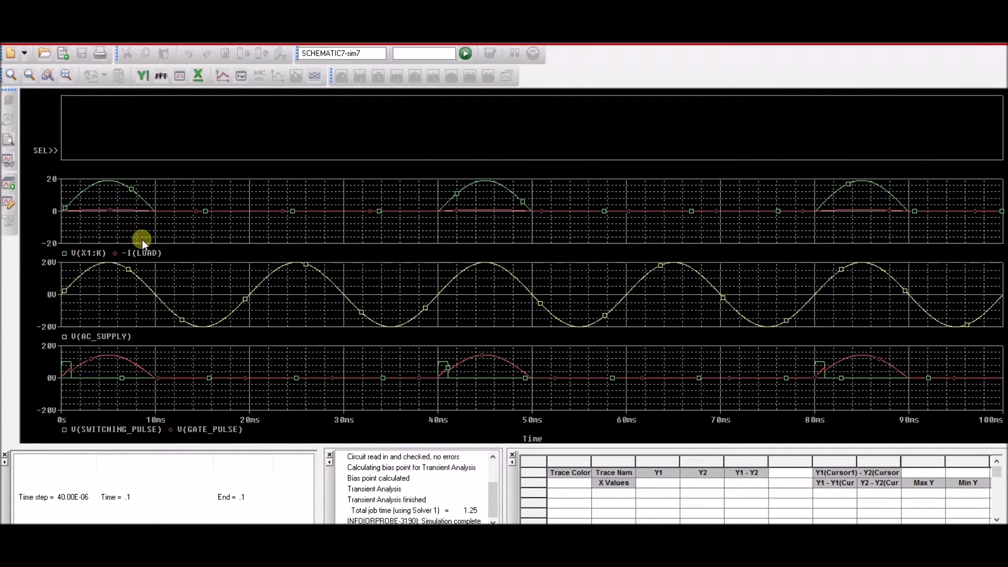
{"action": "double_click", "coordinate": [142, 253]}
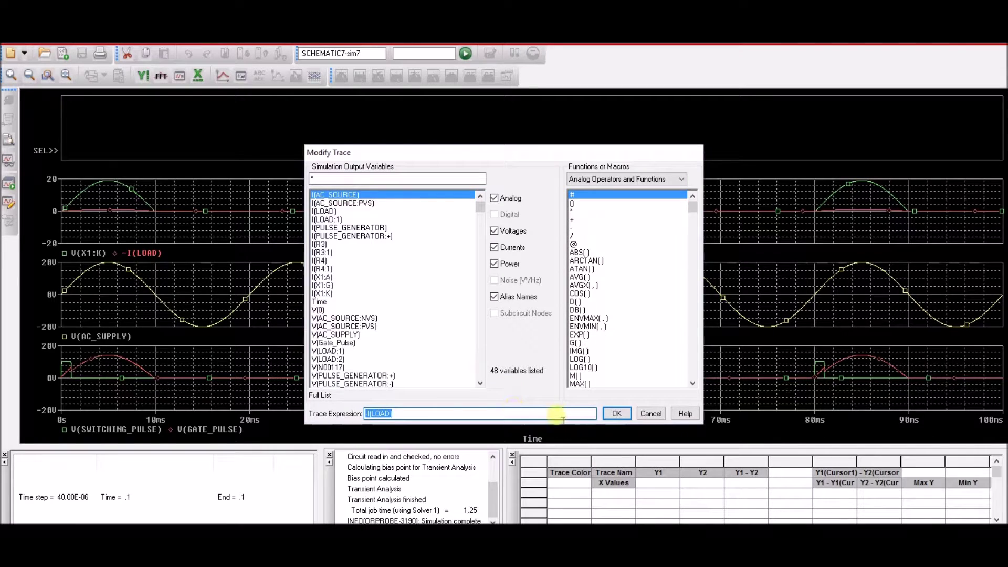
{"action": "left_click", "coordinate": [654, 415]}
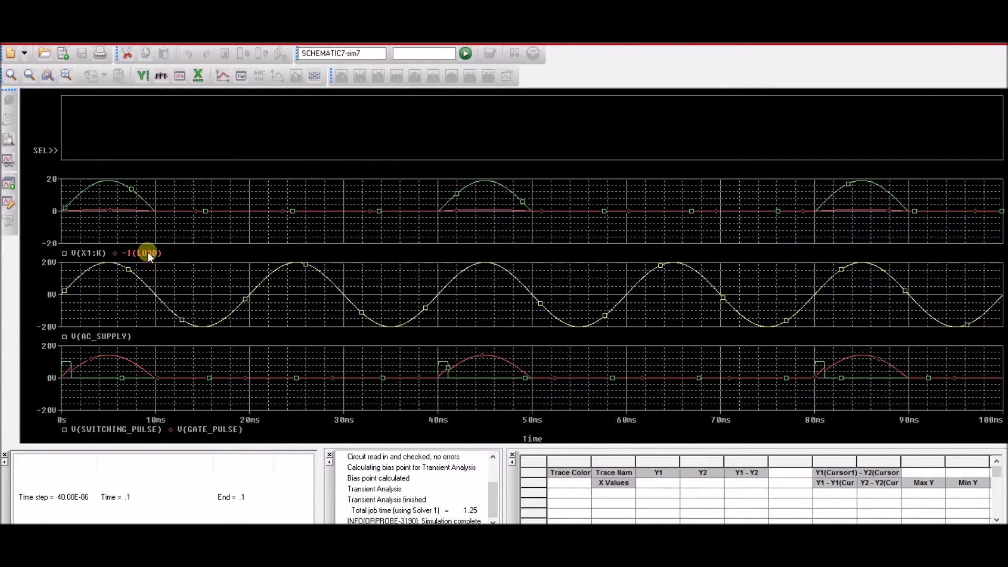
{"action": "key", "text": "Delete"}
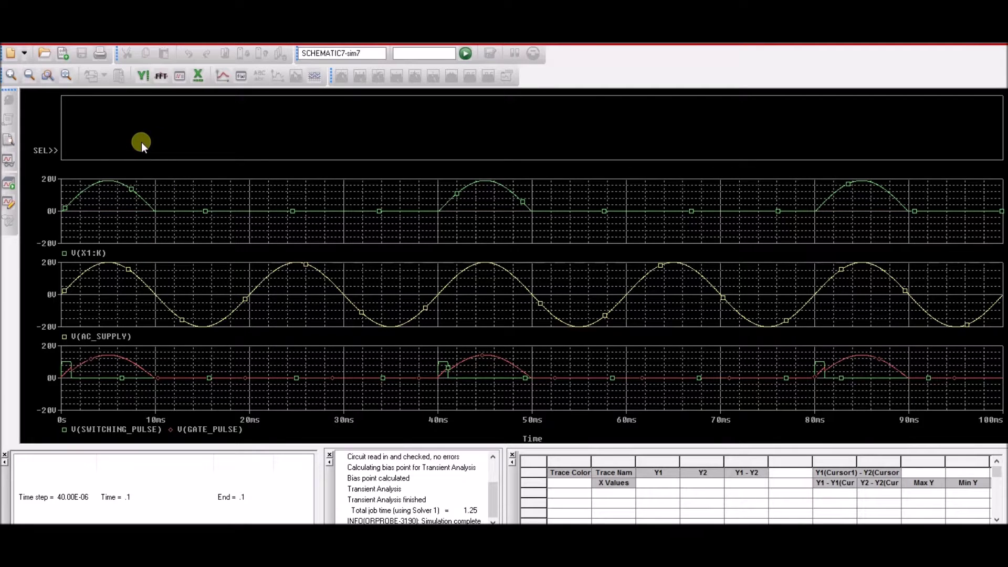
Add a trace with the expression -I(LOAD) to the new empty plot.
{"action": "right_click", "coordinate": [140, 141]}
{"action": "left_click", "coordinate": [187, 147]}
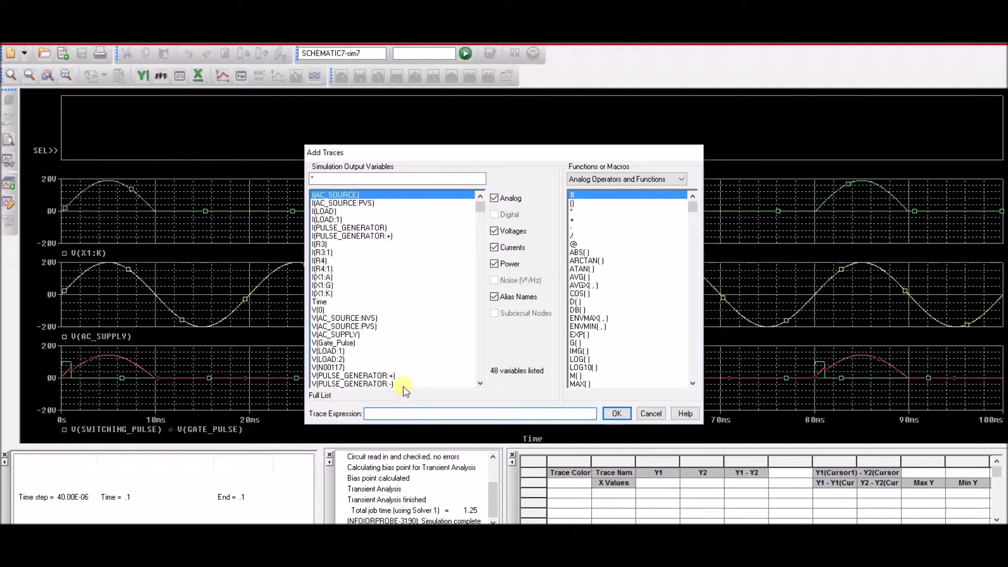
{"action": "left_click", "coordinate": [402, 413]}
{"action": "type", "text": "-I(LOAD)"}
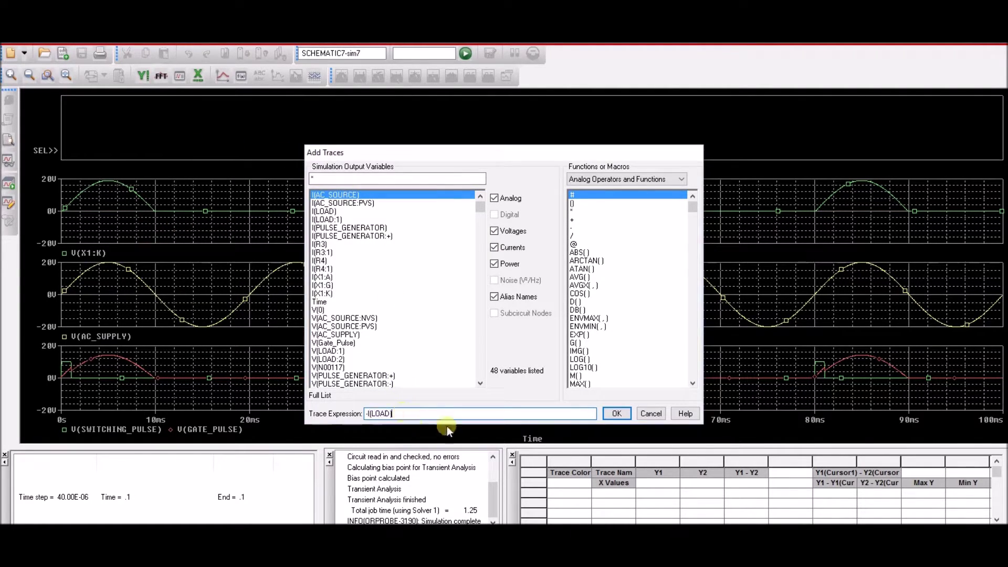
{"action": "left_click", "coordinate": [616, 413]}
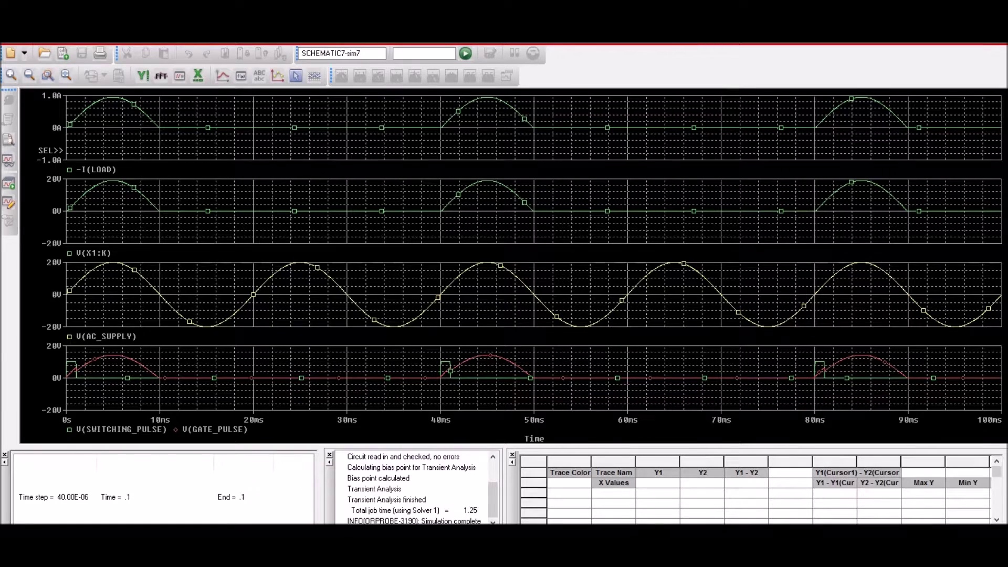
Compare the load current, load voltage, supply and gate pulse waveforms with the SCR circuit in the schematic.
{"action": "key", "text": "alt+Tab"}
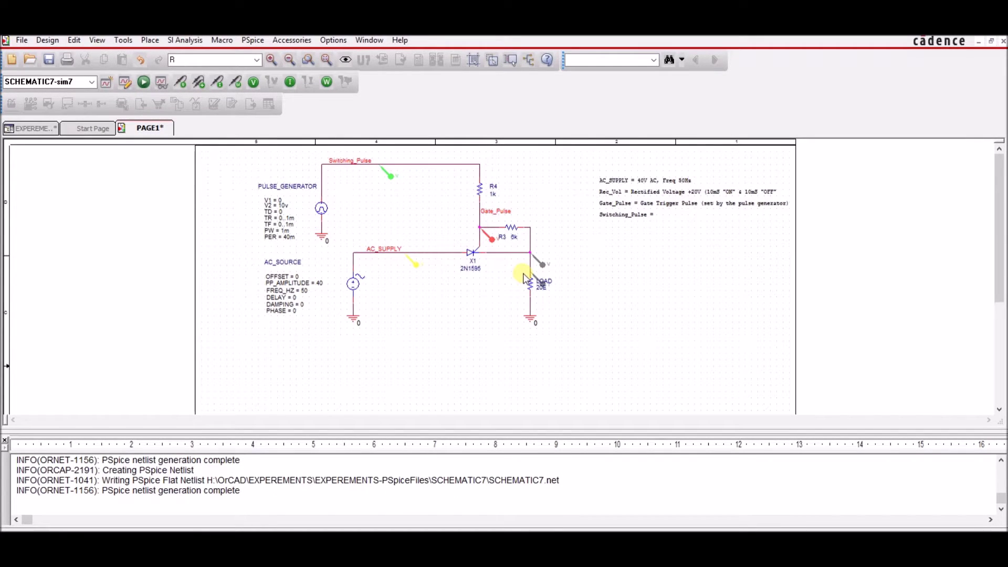
{"action": "mouse_move", "coordinate": [479, 549]}
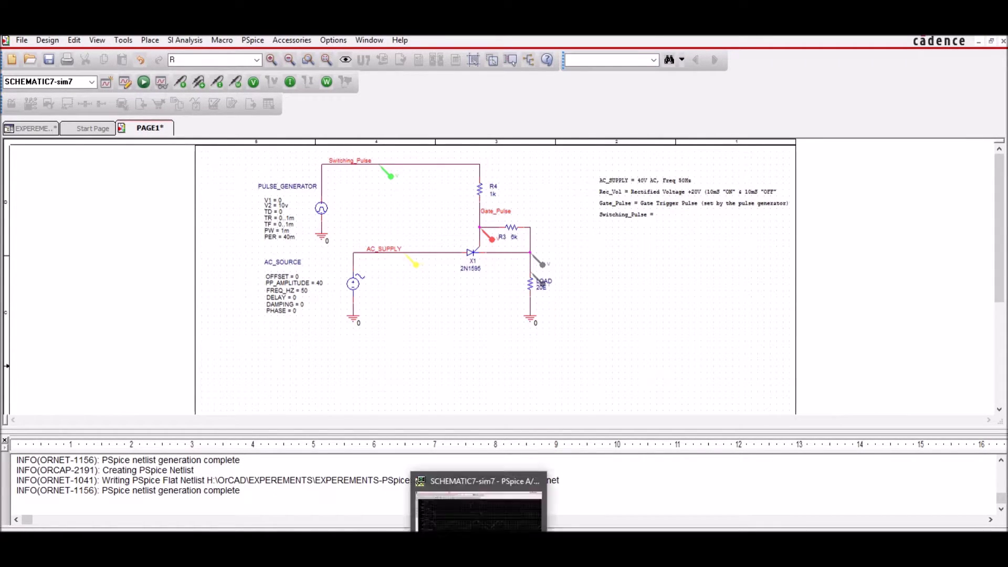
{"action": "left_click", "coordinate": [479, 509]}
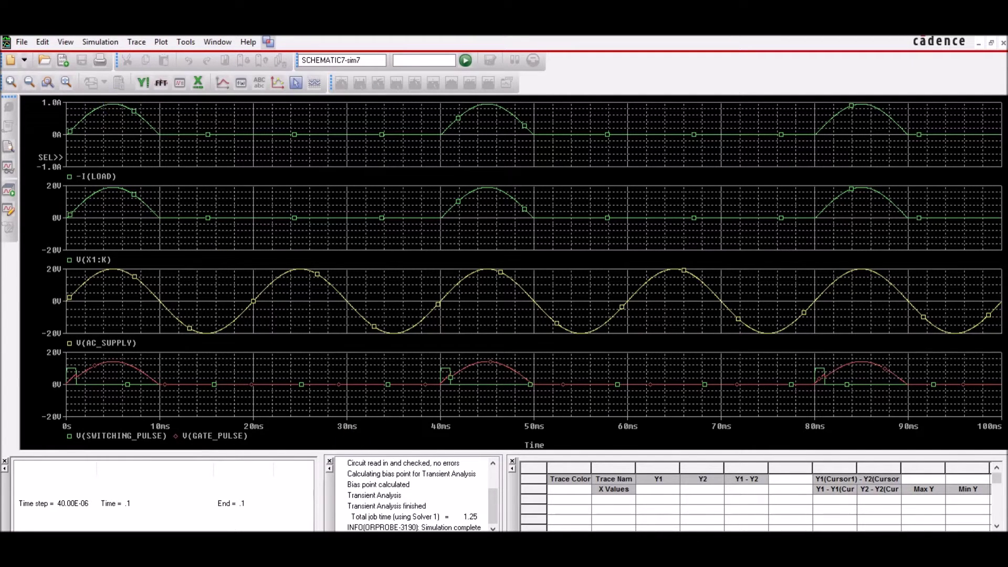
{"action": "mouse_move", "coordinate": [416, 551]}
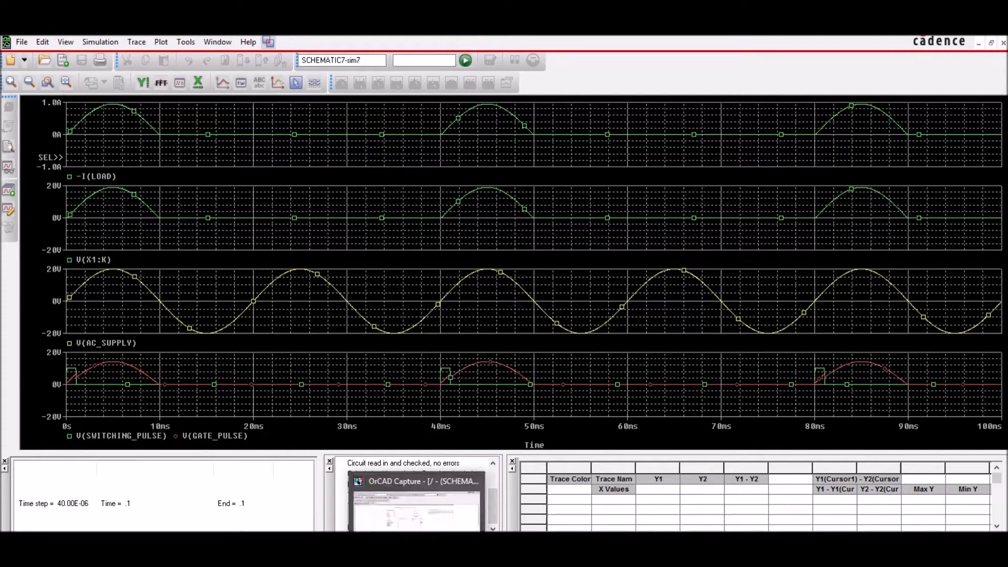
{"action": "left_click", "coordinate": [417, 504]}
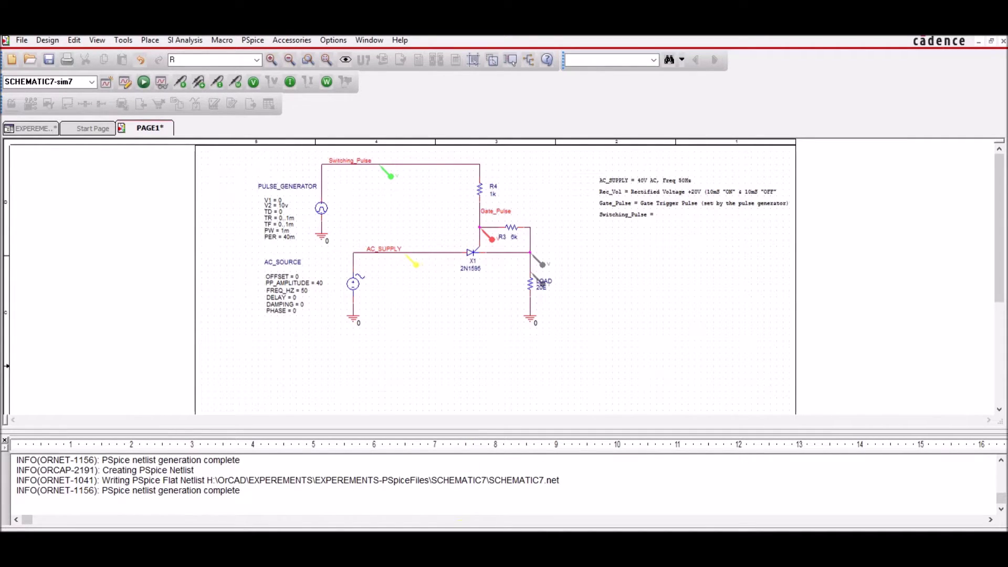
{"action": "mouse_move", "coordinate": [479, 551]}
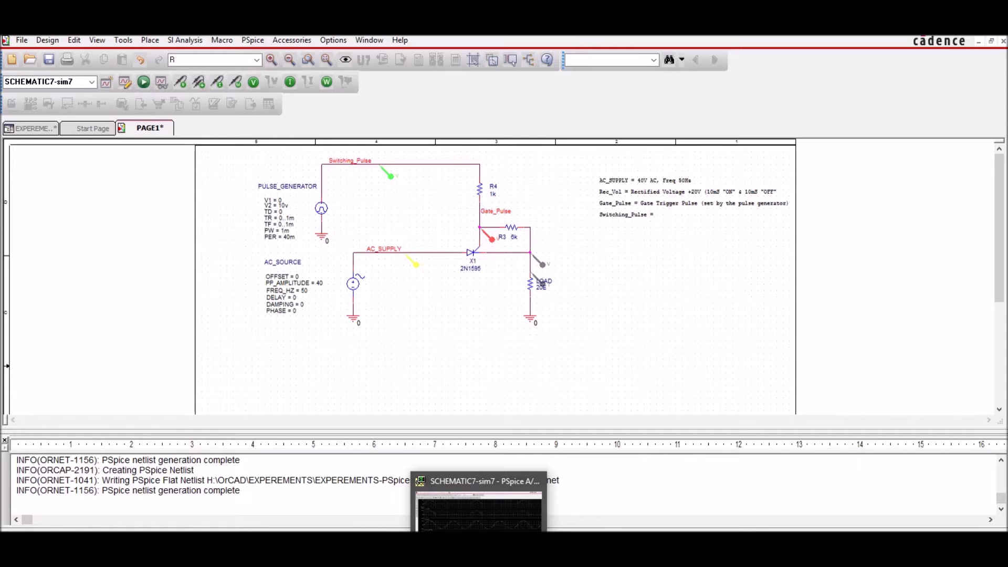
{"action": "left_click", "coordinate": [479, 512]}
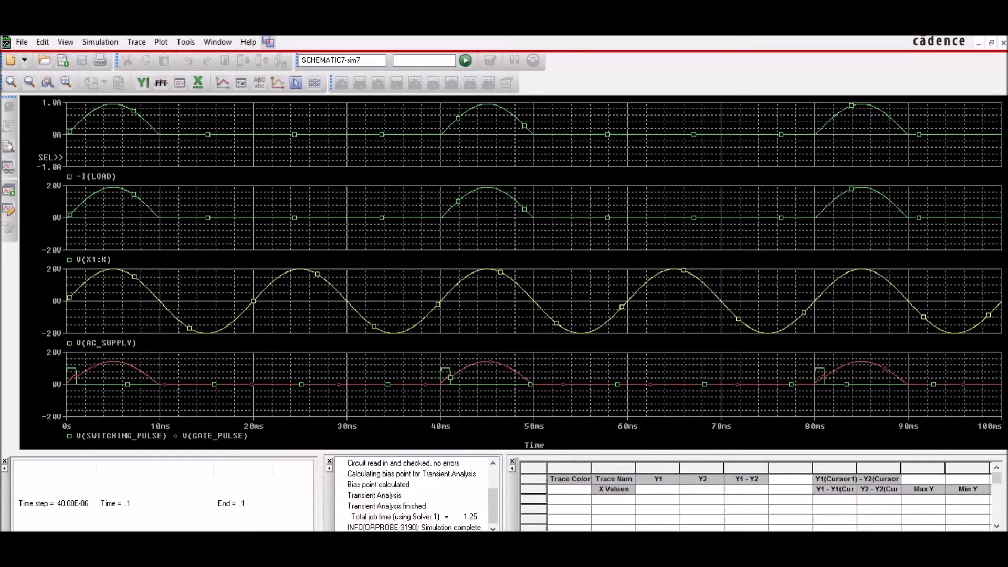
Alternate between the OrCAD Capture schematic and the PSpice plots to relate the source settings and gate pulses to the SCR's conduction intervals.
{"action": "key", "text": "alt+Tab"}
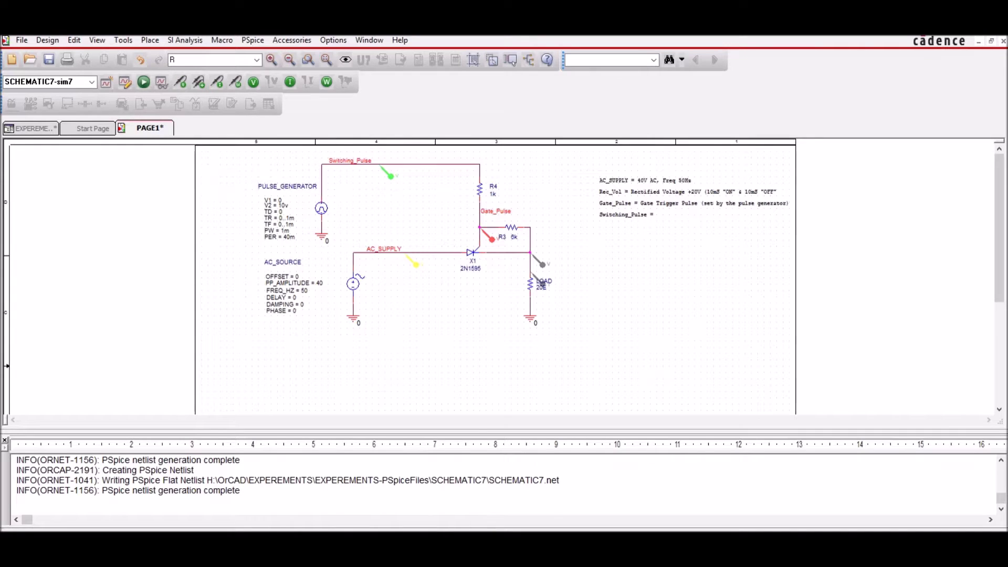
{"action": "mouse_move", "coordinate": [479, 548]}
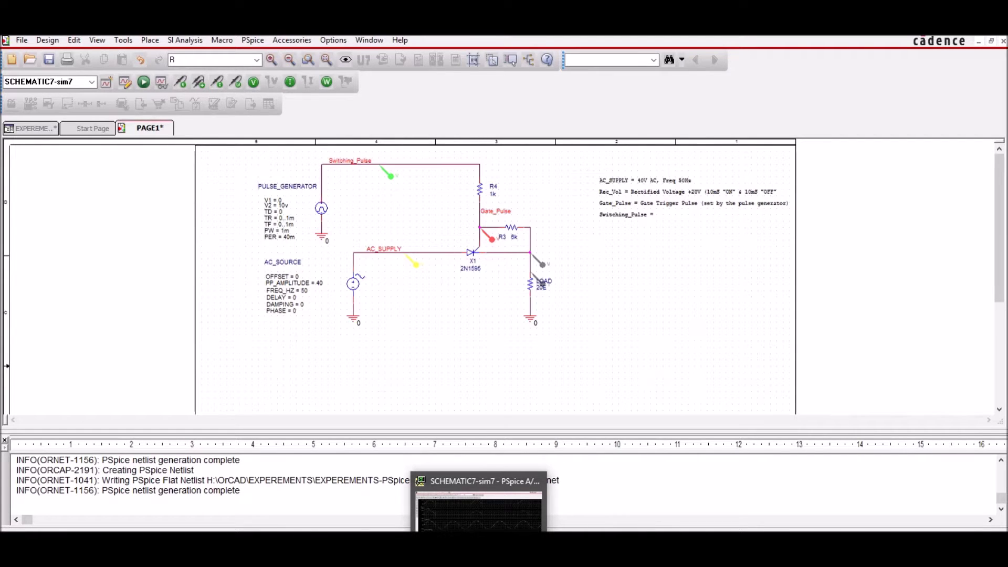
{"action": "left_click", "coordinate": [479, 548]}
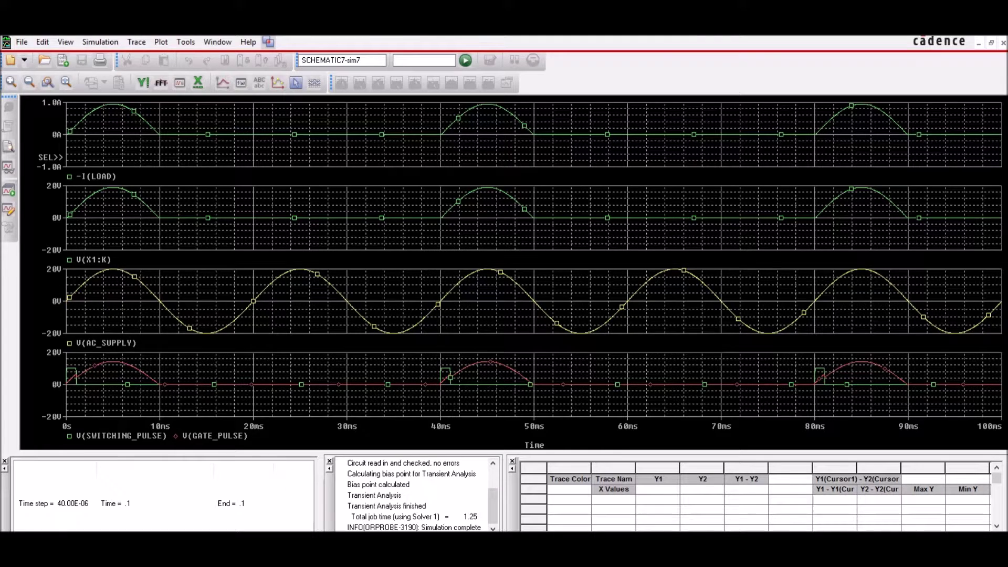
{"action": "left_click", "coordinate": [434, 548]}
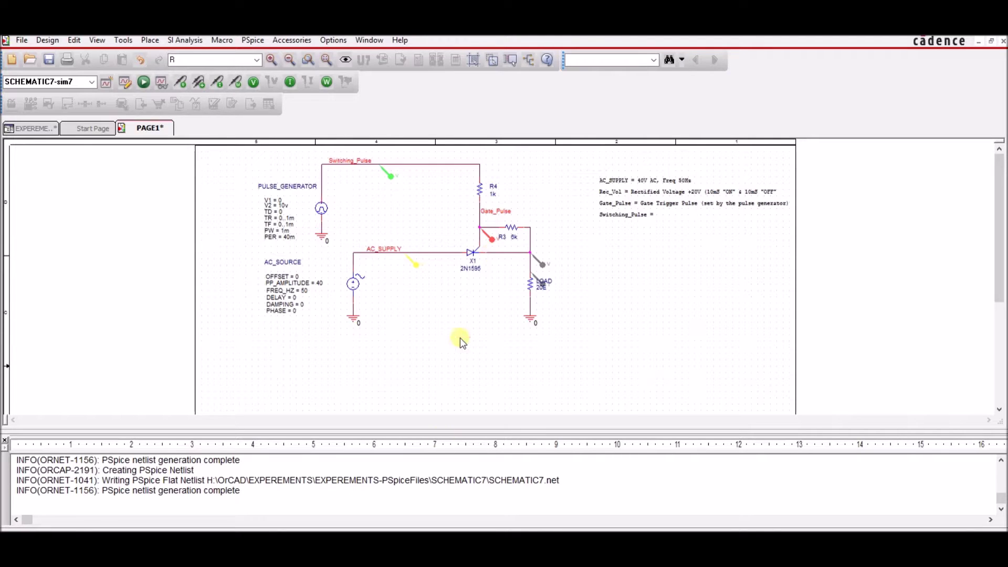
{"action": "key", "text": "alt+Tab"}
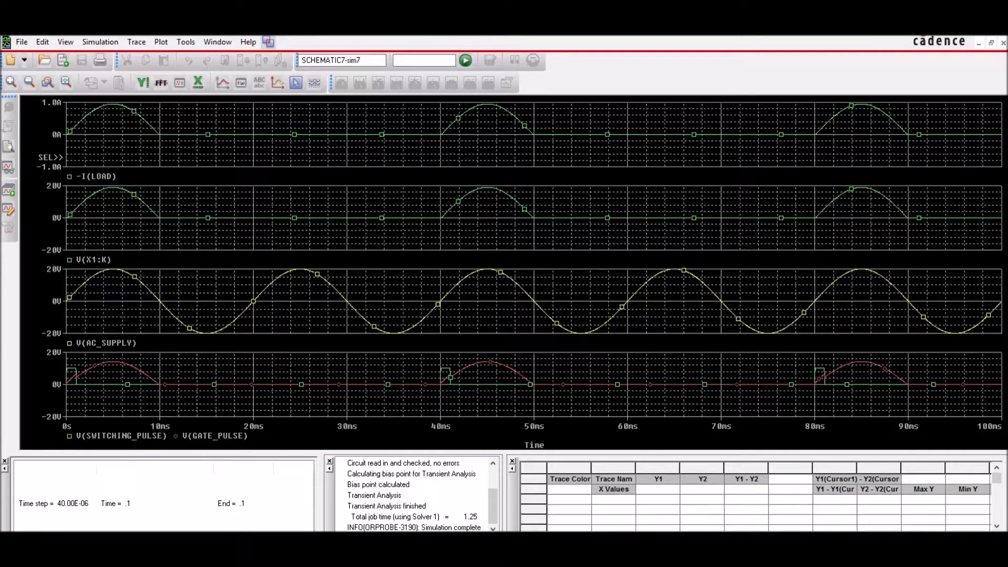
{"action": "left_click", "coordinate": [421, 556]}
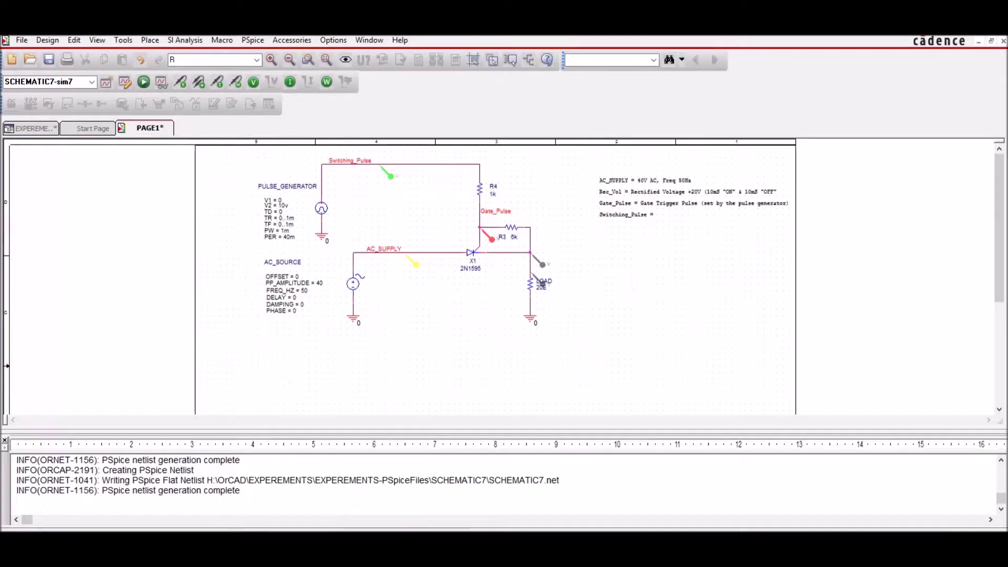